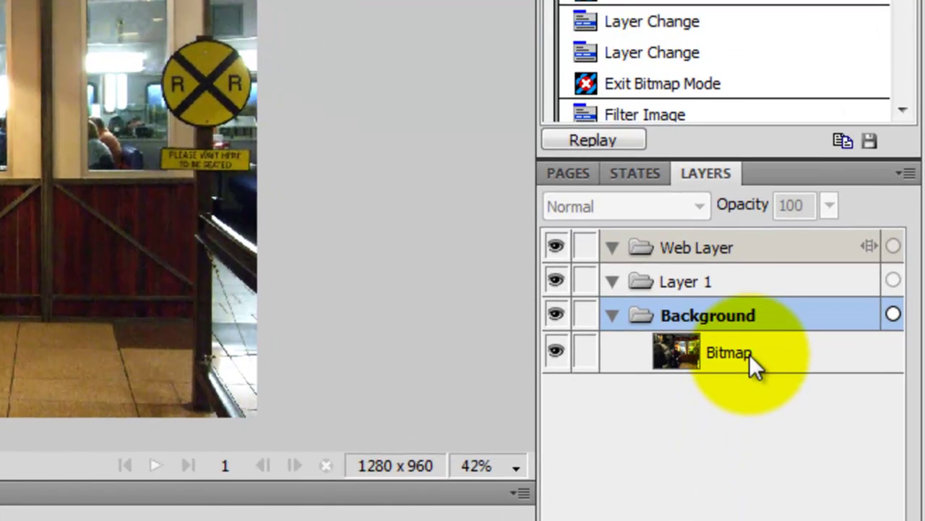
Select the train photo's Bitmap object under the Background layer in the Layers panel.
{"action": "left_click", "coordinate": [749, 353]}
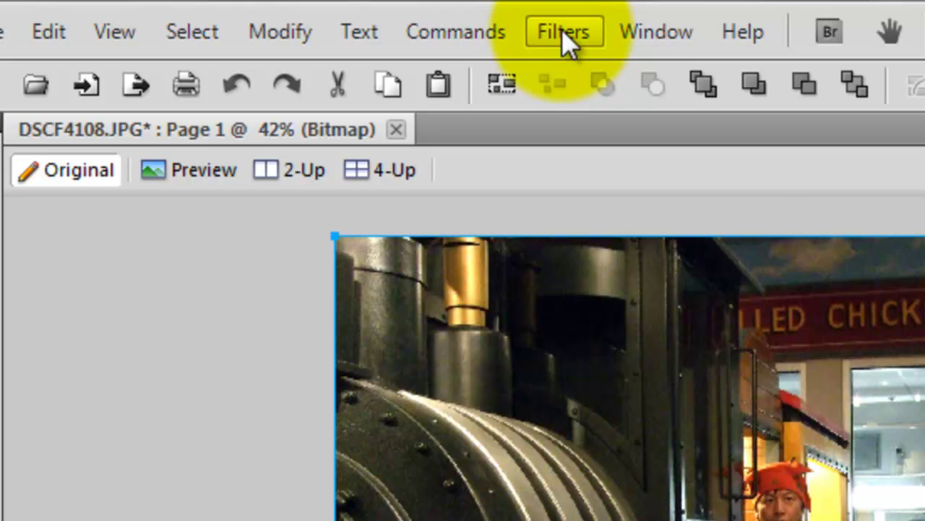
{"action": "left_click", "coordinate": [564, 32]}
{"action": "left_click", "coordinate": [625, 110]}
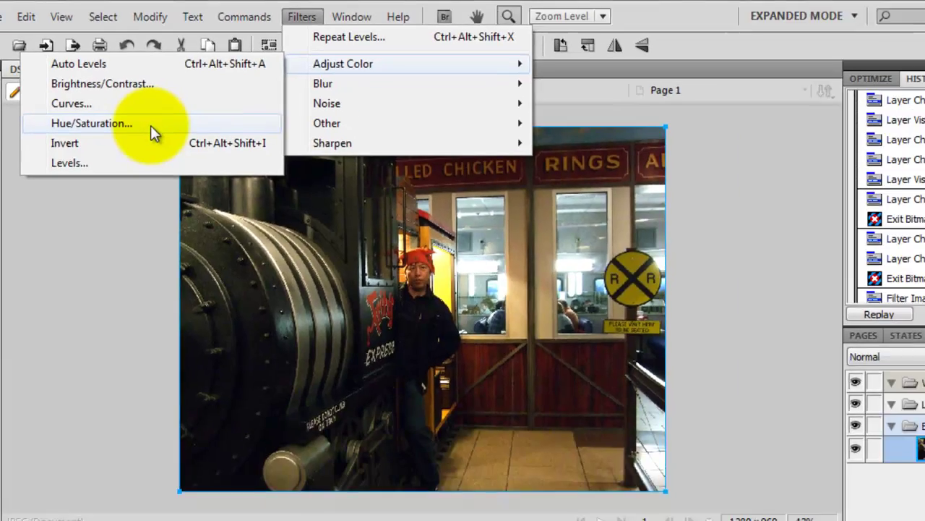
{"action": "left_click", "coordinate": [145, 119]}
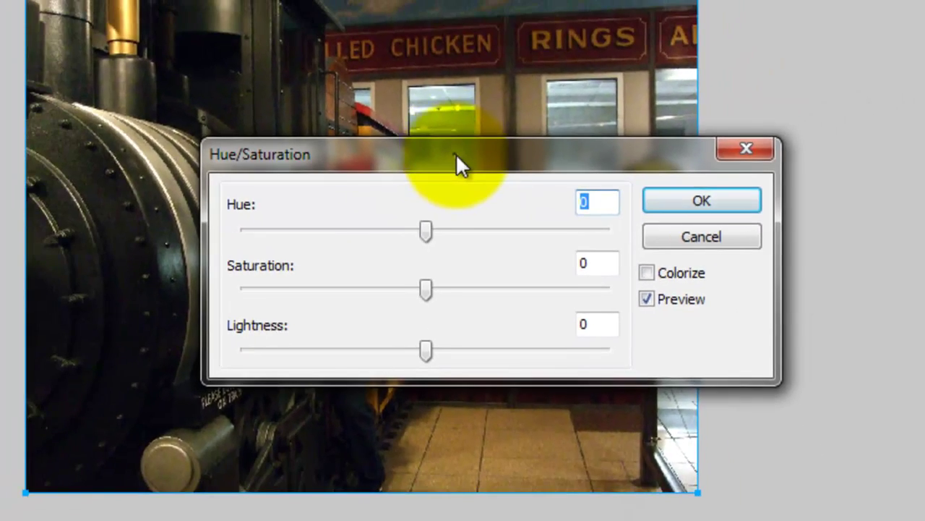
{"action": "left_click_drag", "start_coordinate": [486, 194], "coordinate": [569, 302]}
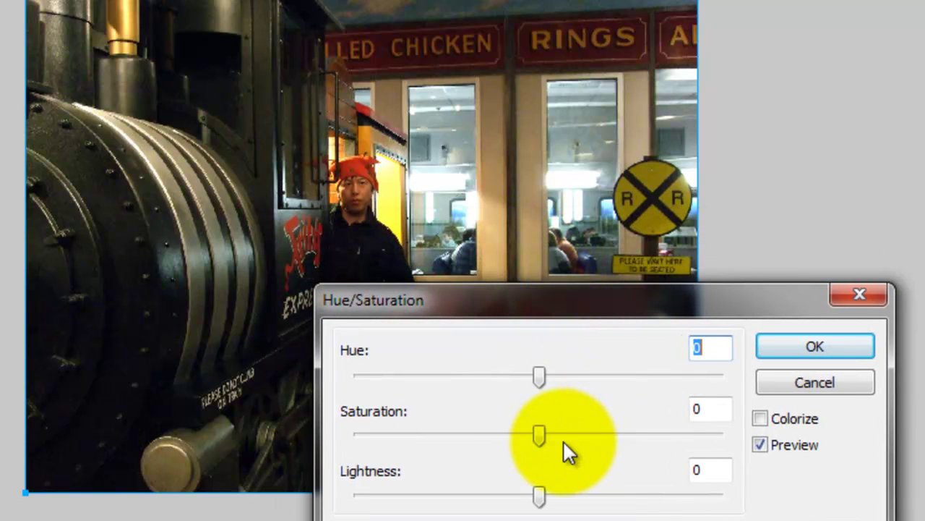
{"action": "left_click_drag", "start_coordinate": [540, 434], "coordinate": [326, 441]}
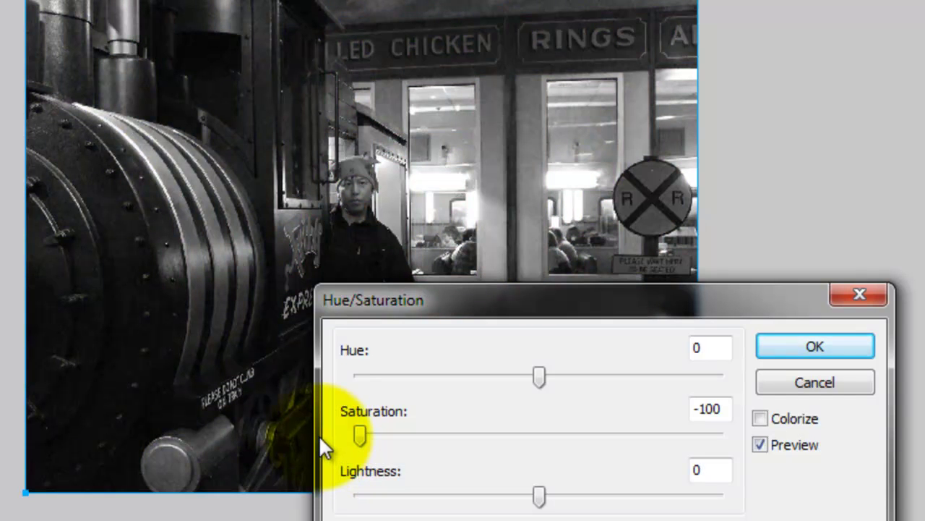
{"action": "left_click", "coordinate": [798, 382]}
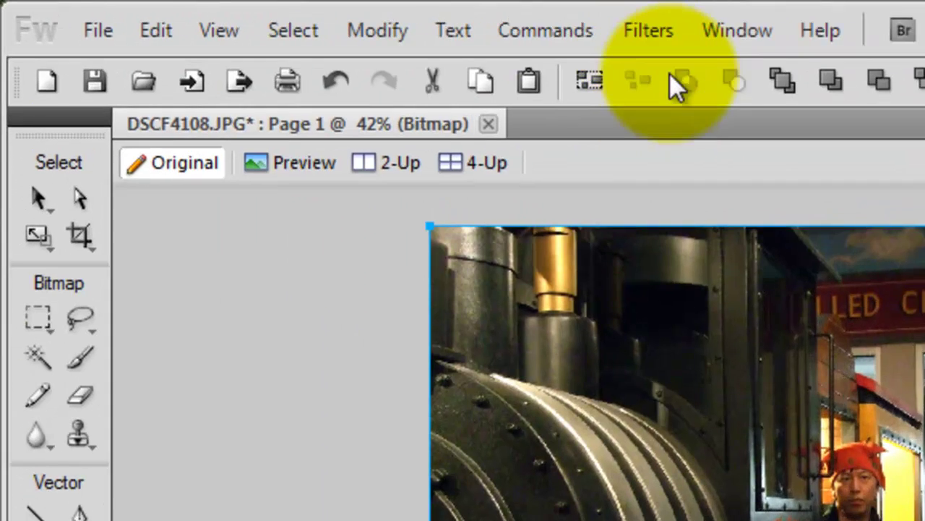
{"action": "left_click", "coordinate": [376, 21]}
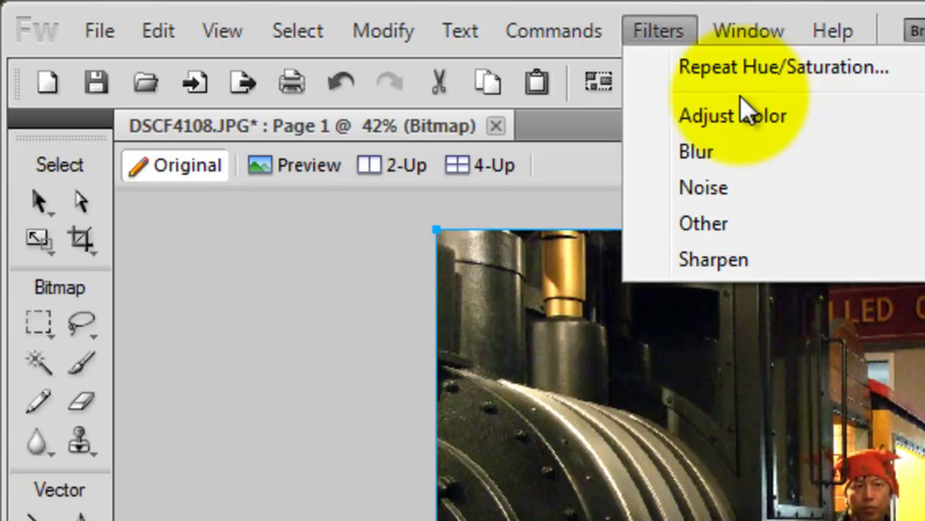
{"action": "mouse_move", "coordinate": [712, 109]}
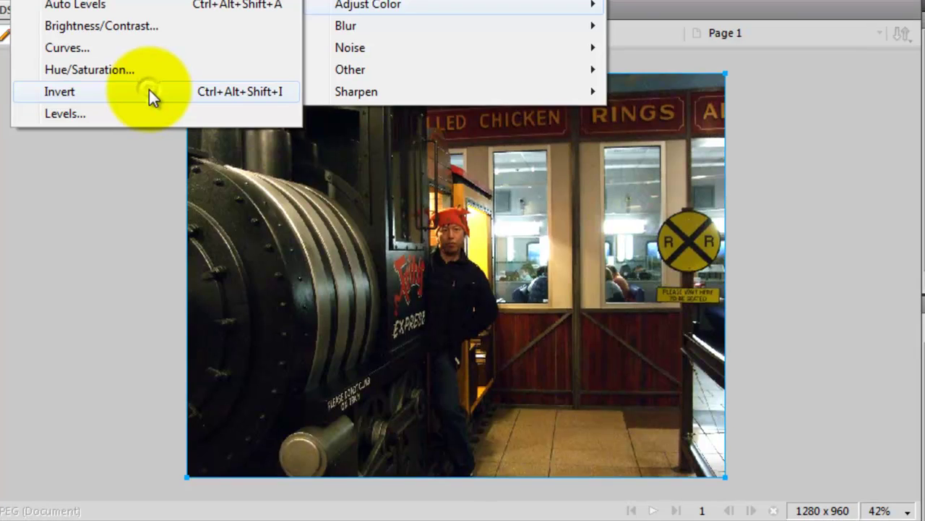
{"action": "left_click", "coordinate": [149, 90]}
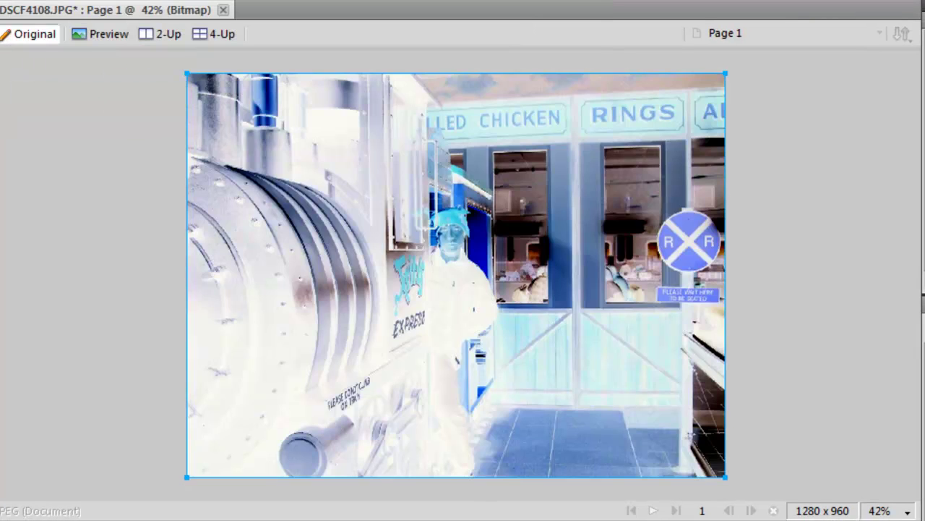
{"action": "key", "text": "ctrl+z"}
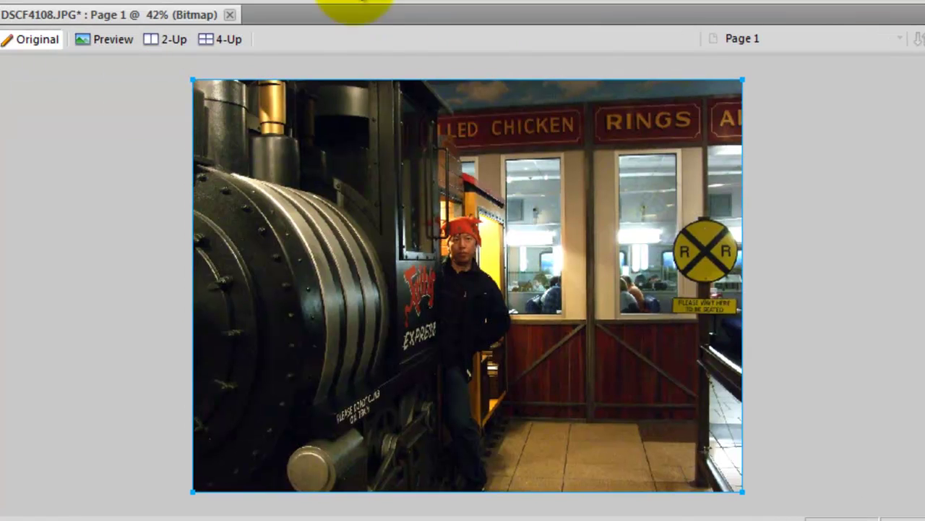
{"action": "left_click", "coordinate": [351, 2]}
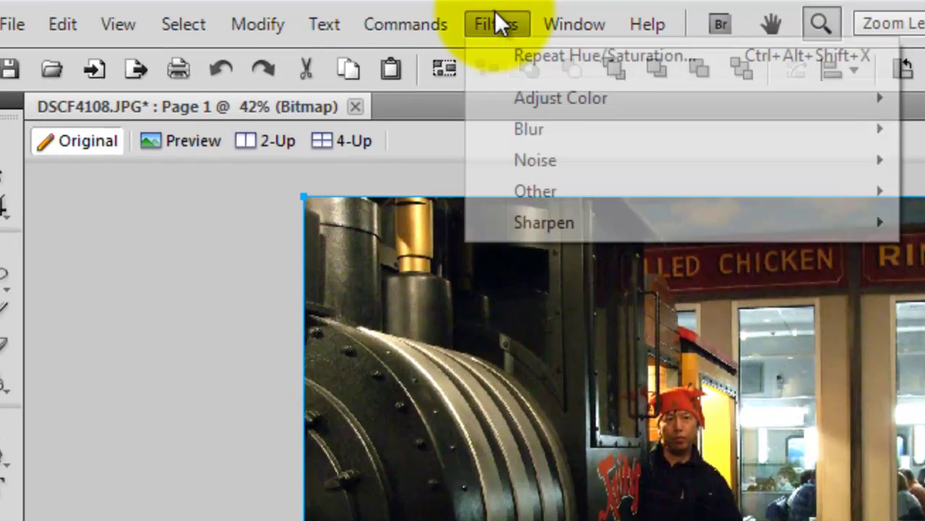
{"action": "mouse_move", "coordinate": [568, 101]}
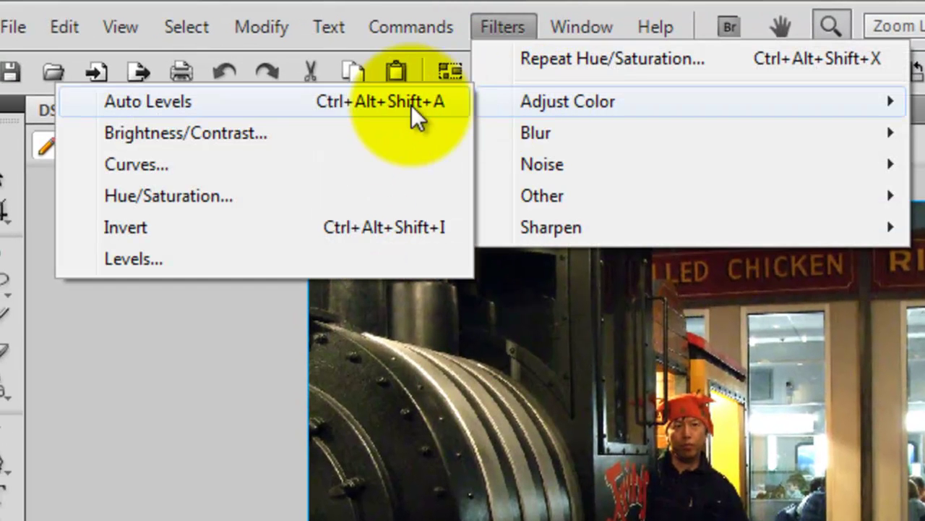
{"action": "left_click", "coordinate": [272, 201]}
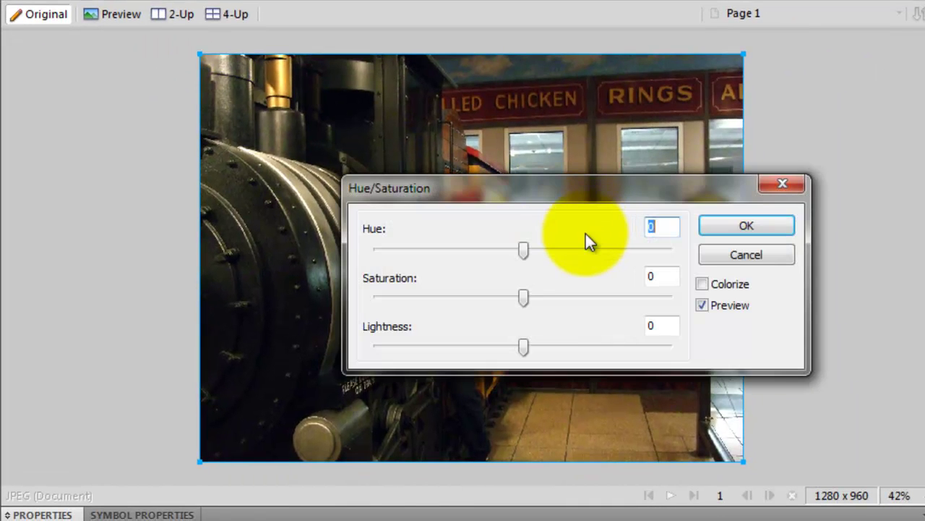
{"action": "left_click_drag", "start_coordinate": [607, 202], "coordinate": [714, 298]}
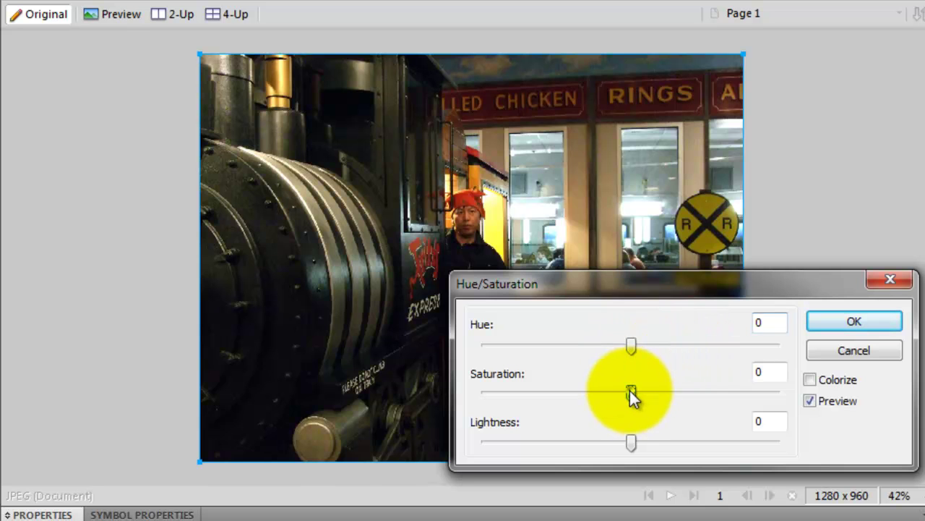
{"action": "left_click_drag", "start_coordinate": [631, 393], "coordinate": [466, 392]}
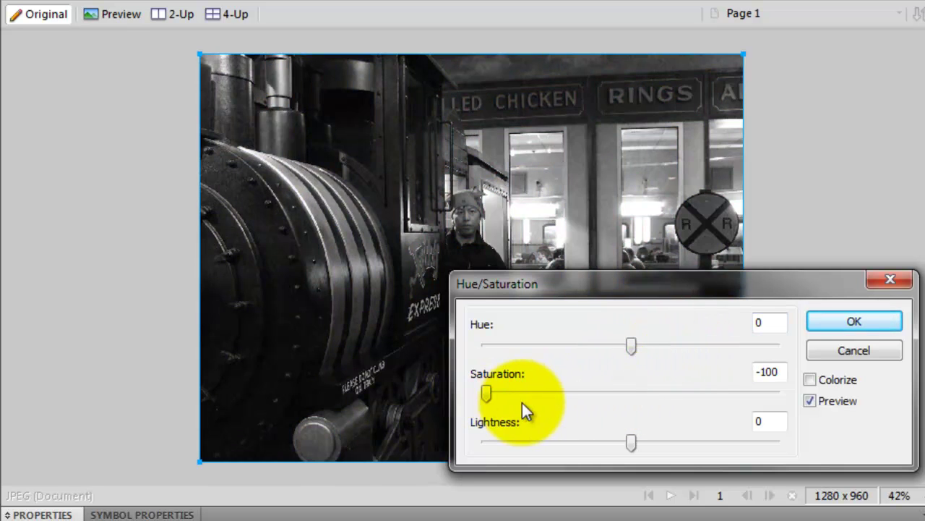
{"action": "mouse_move", "coordinate": [487, 394]}
{"action": "left_mouse_down"}
{"action": "mouse_move", "coordinate": [624, 410]}
{"action": "mouse_move", "coordinate": [557, 410]}
{"action": "left_mouse_up"}
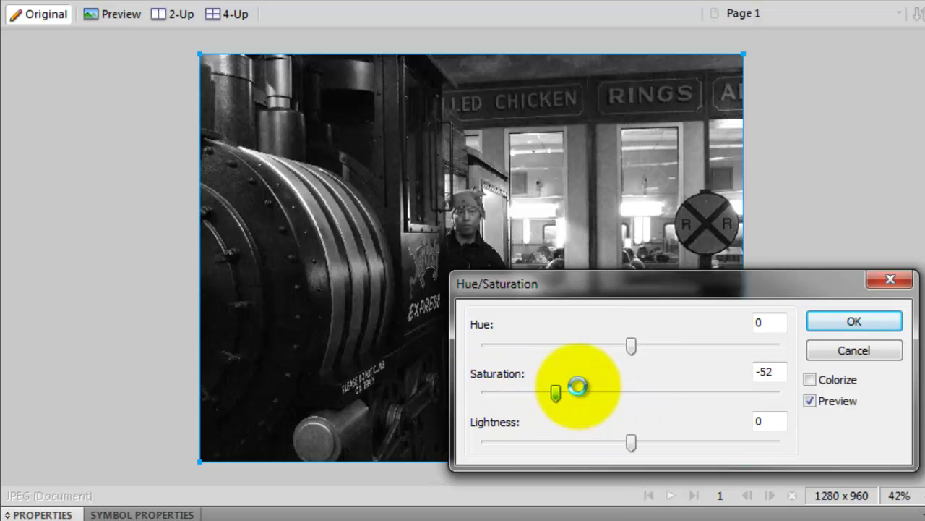
{"action": "mouse_move", "coordinate": [634, 351]}
{"action": "left_mouse_down"}
{"action": "mouse_move", "coordinate": [499, 343]}
{"action": "mouse_move", "coordinate": [607, 350]}
{"action": "left_mouse_up"}
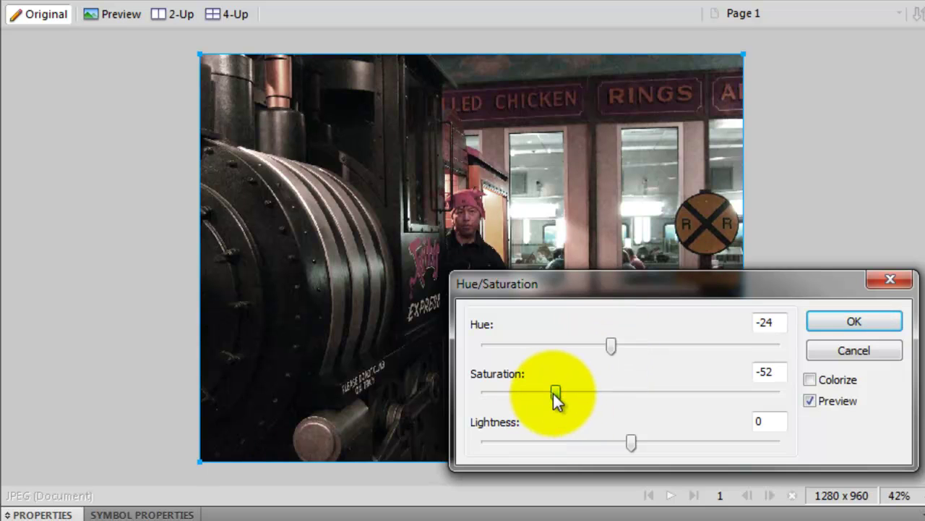
{"action": "mouse_move", "coordinate": [554, 395]}
{"action": "left_mouse_down"}
{"action": "mouse_move", "coordinate": [518, 389]}
{"action": "mouse_move", "coordinate": [525, 398]}
{"action": "left_mouse_up"}
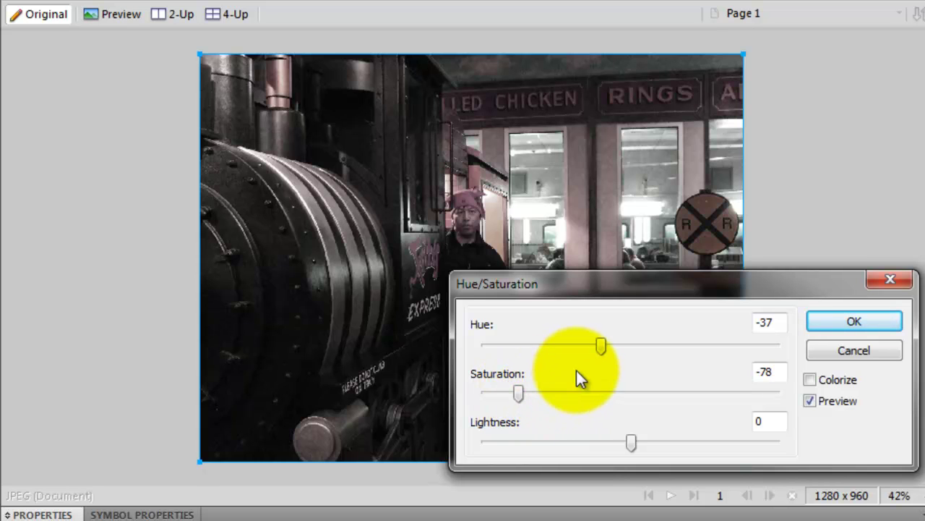
{"action": "left_click_drag", "start_coordinate": [600, 343], "coordinate": [603, 343]}
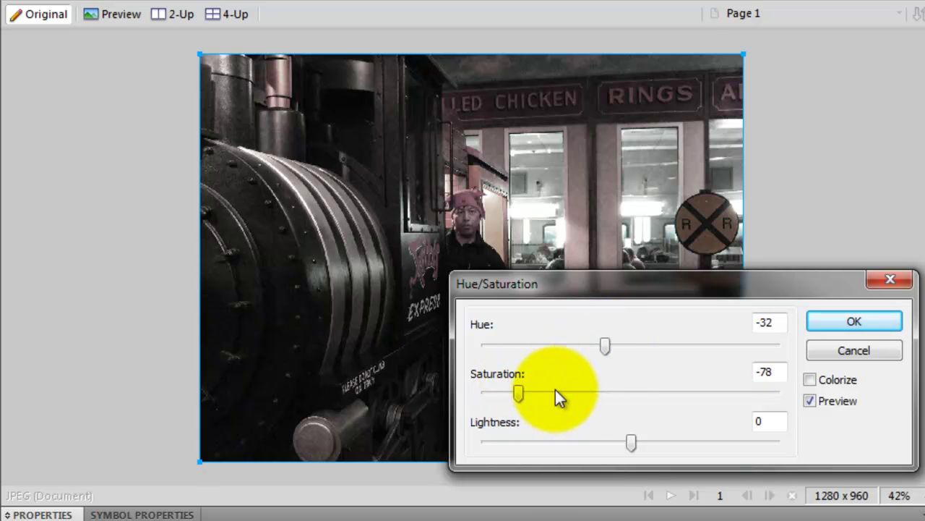
{"action": "left_click_drag", "start_coordinate": [518, 393], "coordinate": [526, 390]}
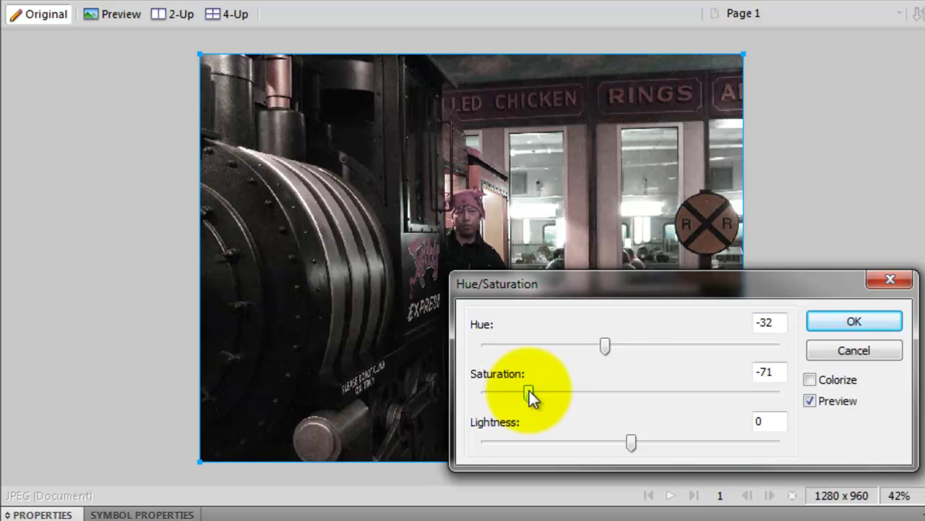
{"action": "left_click_drag", "start_coordinate": [605, 345], "coordinate": [598, 346]}
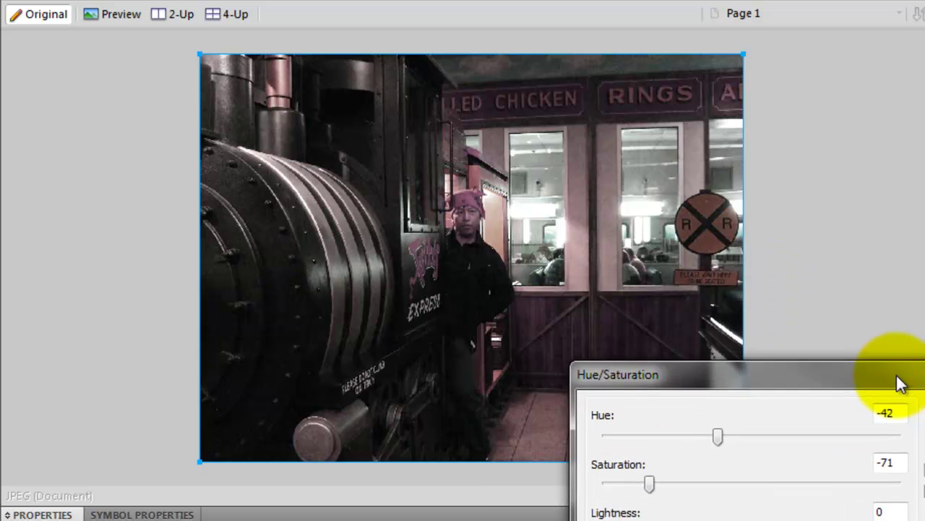
{"action": "left_click_drag", "start_coordinate": [897, 383], "coordinate": [815, 341]}
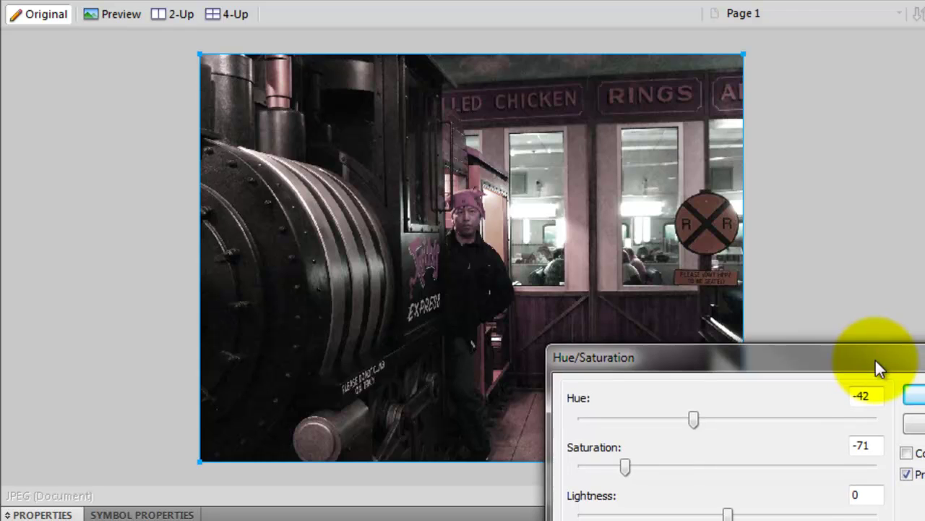
{"action": "left_click", "coordinate": [897, 401]}
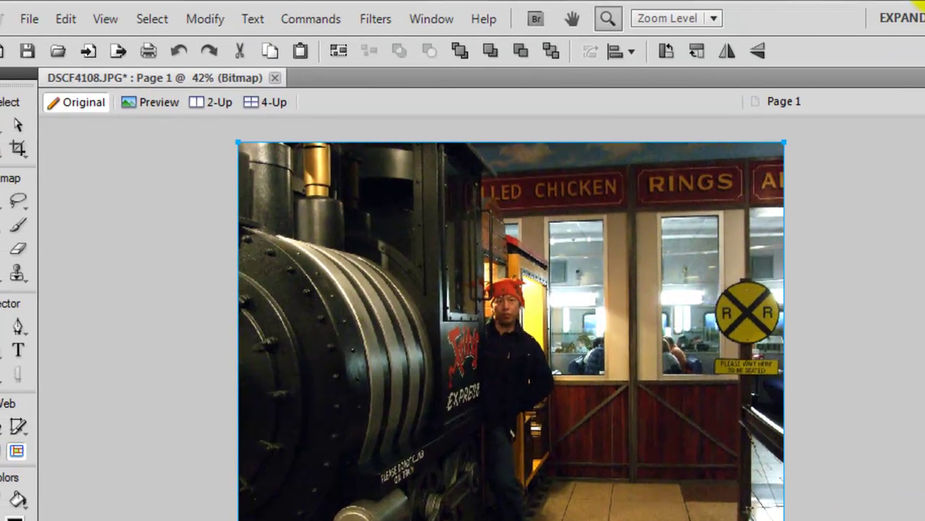
{"action": "left_click", "coordinate": [374, 18]}
{"action": "mouse_move", "coordinate": [421, 71]}
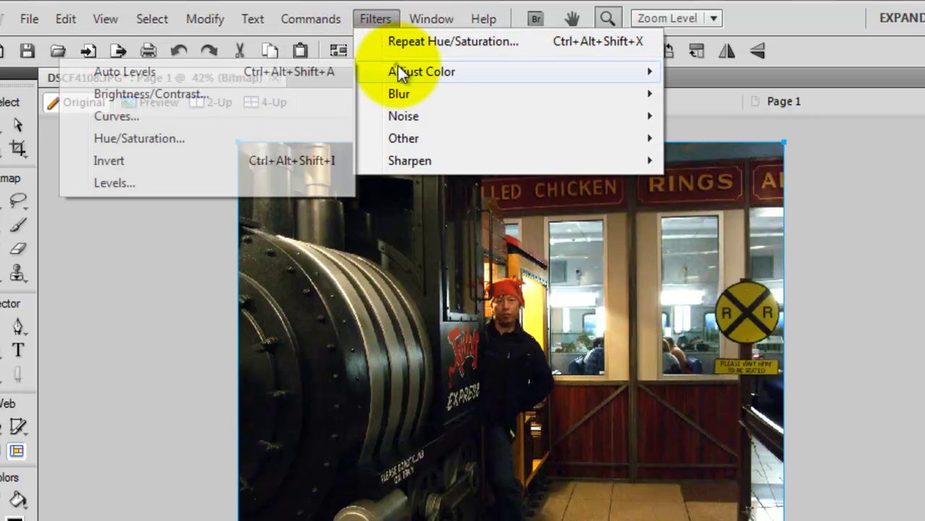
{"action": "left_click", "coordinate": [181, 143]}
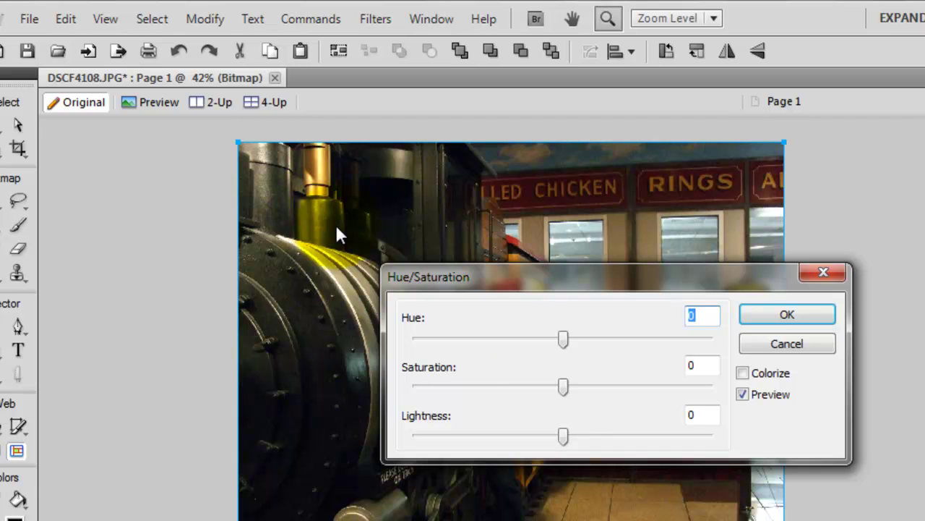
{"action": "left_click_drag", "start_coordinate": [607, 282], "coordinate": [655, 431]}
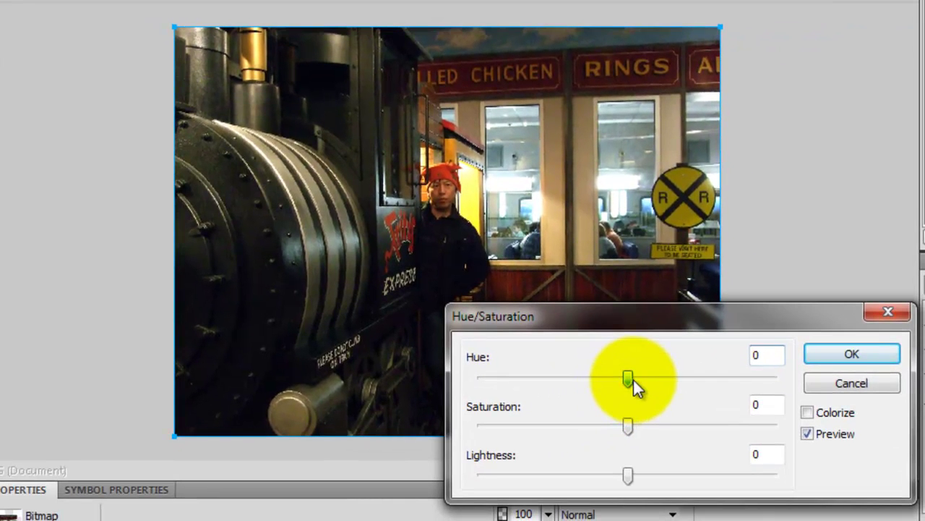
{"action": "mouse_move", "coordinate": [633, 380]}
{"action": "left_mouse_down"}
{"action": "mouse_move", "coordinate": [719, 384]}
{"action": "mouse_move", "coordinate": [495, 383]}
{"action": "left_mouse_up"}
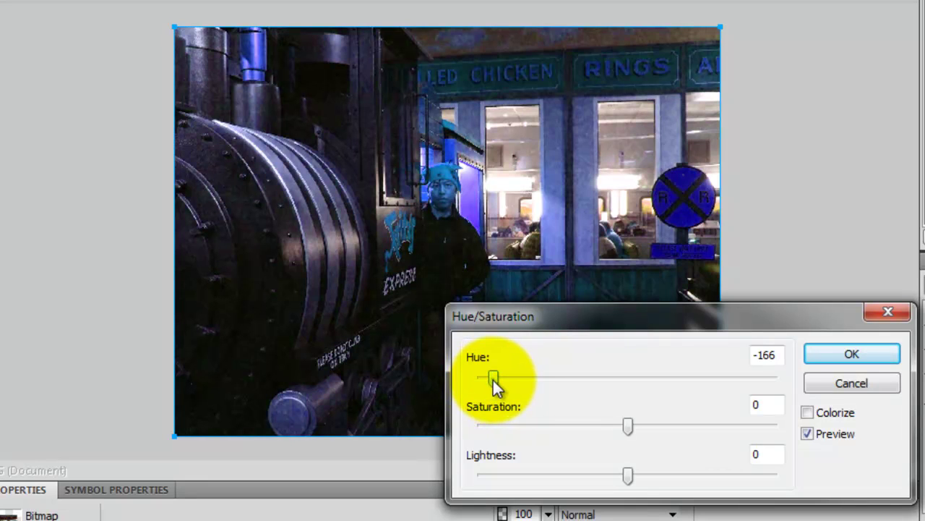
{"action": "mouse_move", "coordinate": [494, 384]}
{"action": "left_mouse_down"}
{"action": "mouse_move", "coordinate": [478, 379]}
{"action": "mouse_move", "coordinate": [792, 379]}
{"action": "mouse_move", "coordinate": [731, 381]}
{"action": "left_mouse_up"}
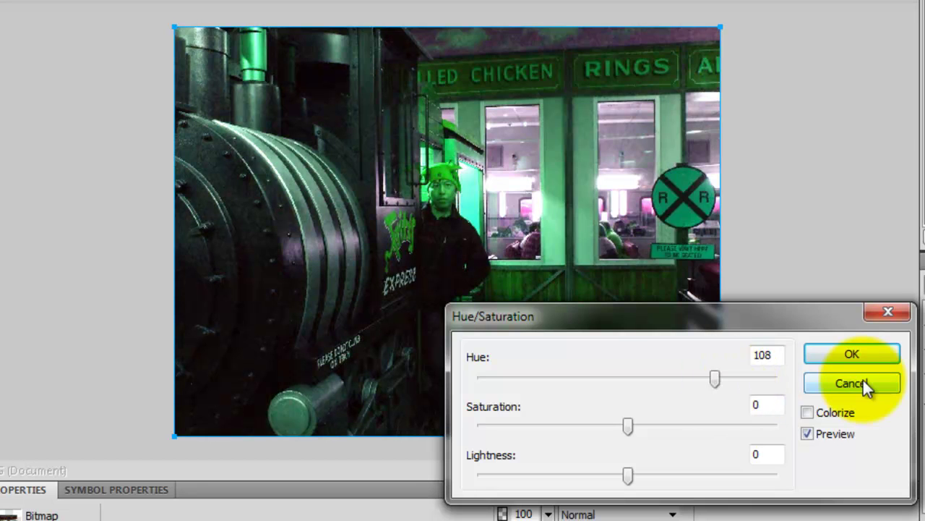
{"action": "left_click", "coordinate": [862, 378]}
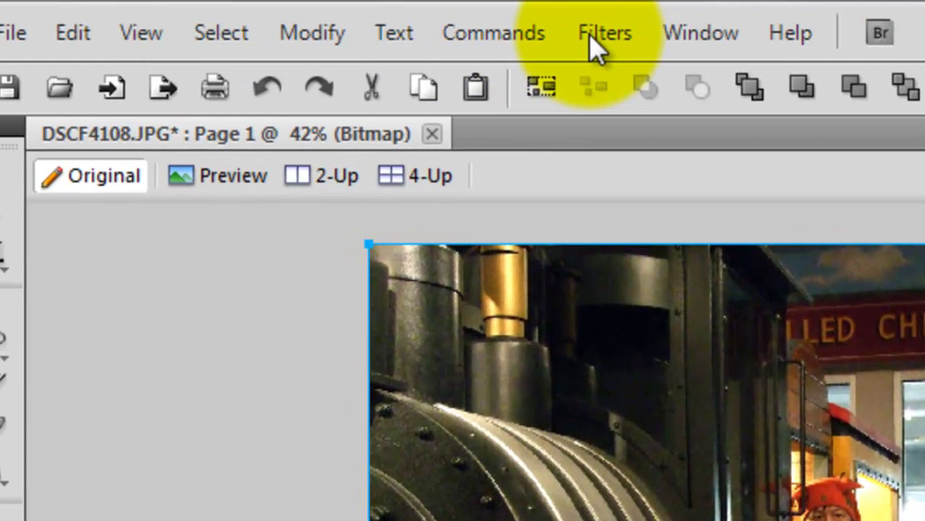
{"action": "left_click", "coordinate": [592, 41]}
{"action": "mouse_move", "coordinate": [683, 124]}
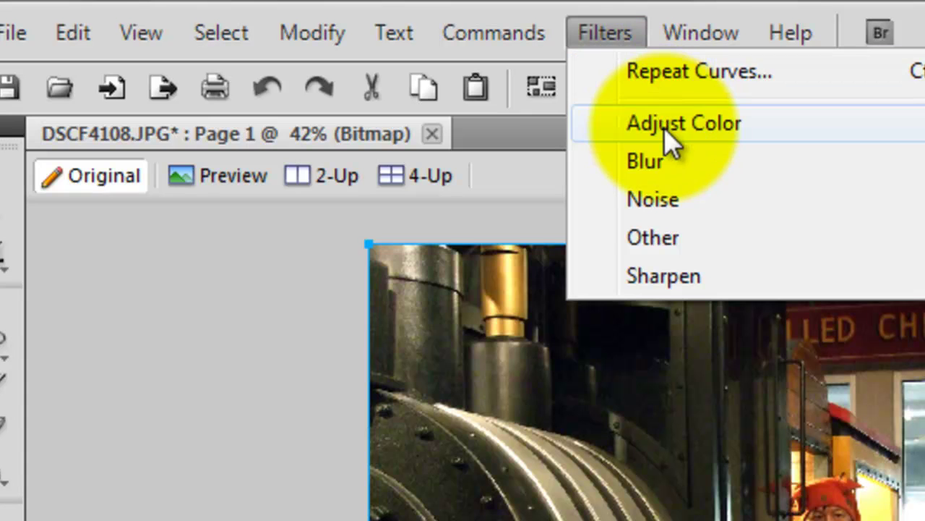
{"action": "left_click", "coordinate": [380, 170]}
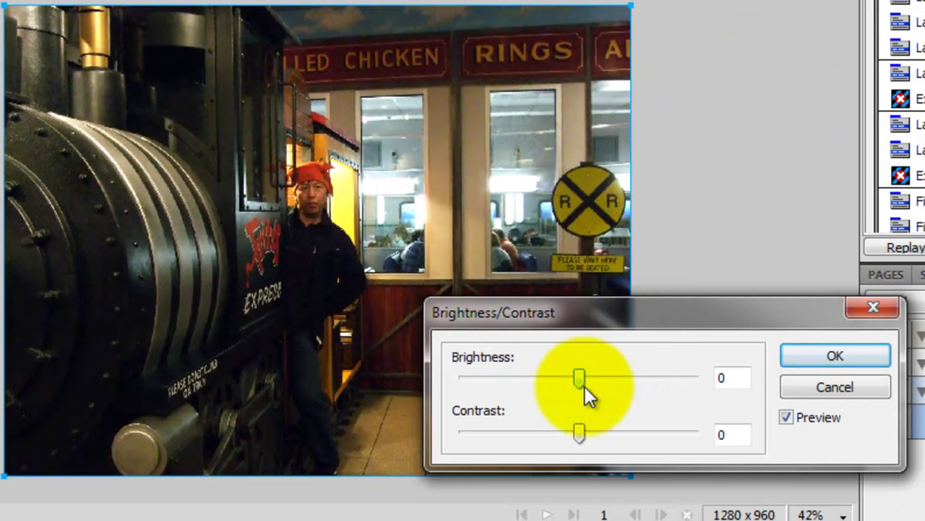
{"action": "mouse_move", "coordinate": [582, 386]}
{"action": "left_mouse_down"}
{"action": "mouse_move", "coordinate": [633, 390]}
{"action": "mouse_move", "coordinate": [506, 376]}
{"action": "mouse_move", "coordinate": [577, 378]}
{"action": "left_mouse_up"}
{"action": "mouse_move", "coordinate": [579, 431]}
{"action": "left_mouse_down"}
{"action": "mouse_move", "coordinate": [626, 434]}
{"action": "mouse_move", "coordinate": [509, 435]}
{"action": "left_mouse_up"}
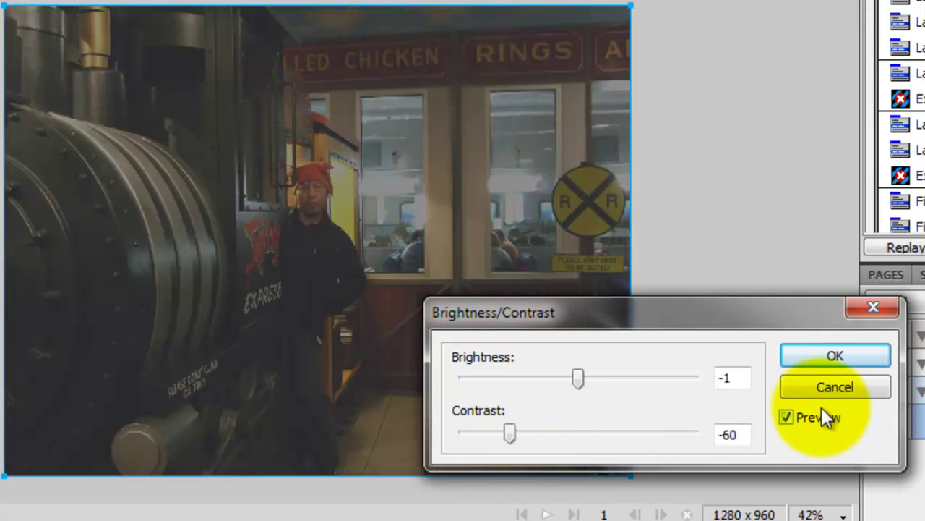
{"action": "left_click", "coordinate": [808, 387]}
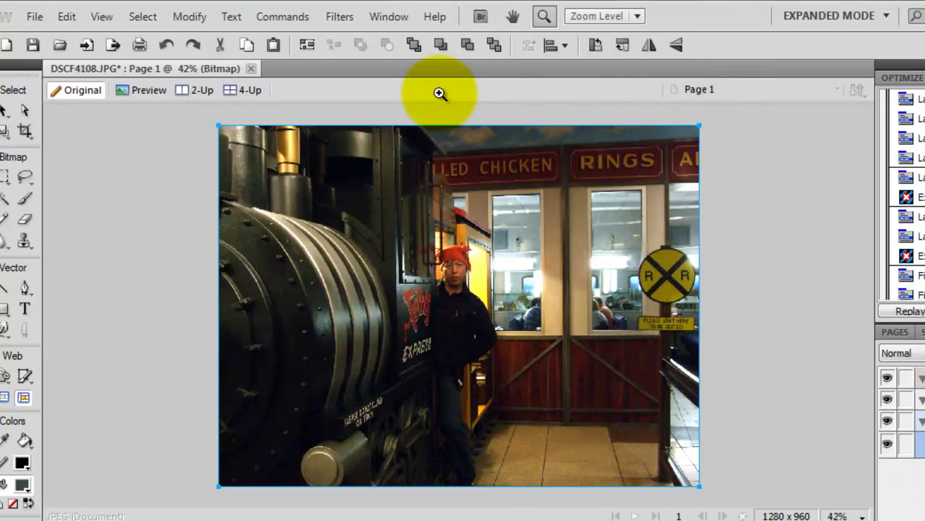
{"action": "left_click", "coordinate": [340, 18]}
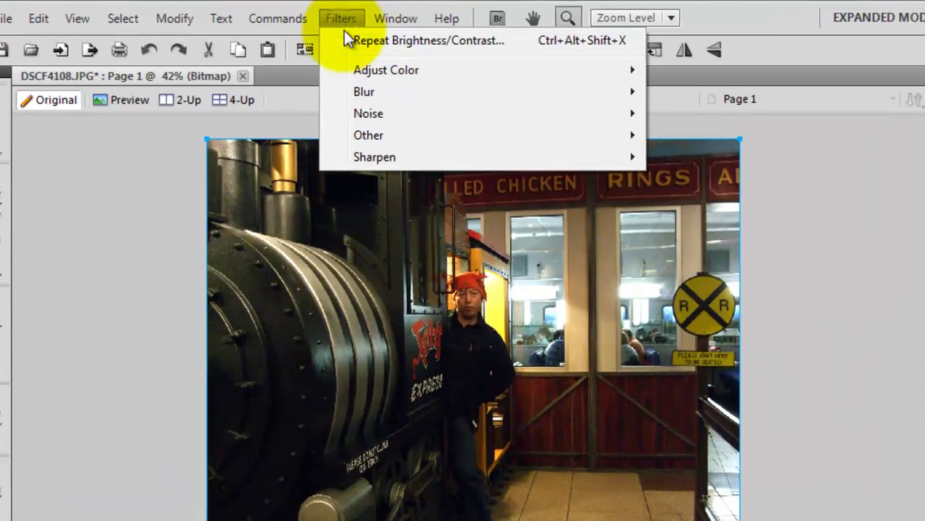
{"action": "mouse_move", "coordinate": [369, 113]}
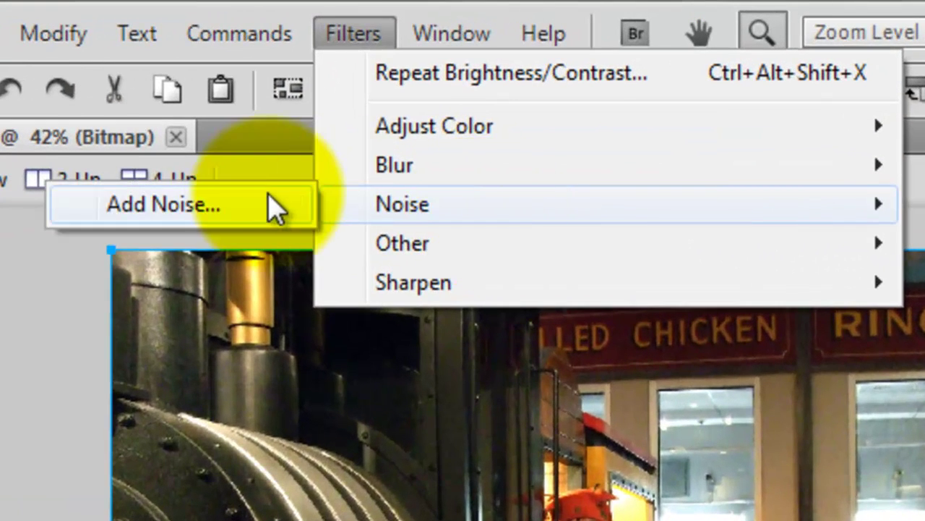
{"action": "left_click", "coordinate": [270, 199]}
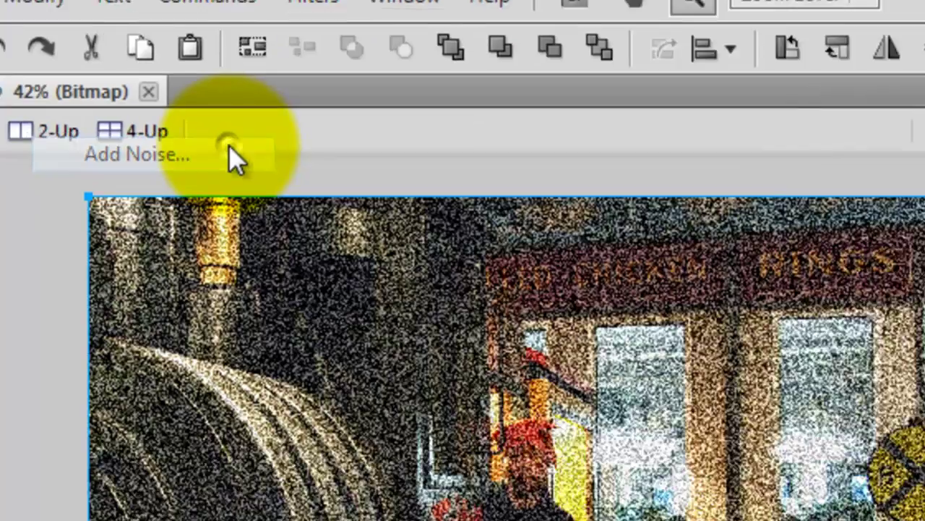
{"action": "left_click_drag", "start_coordinate": [550, 261], "coordinate": [682, 389]}
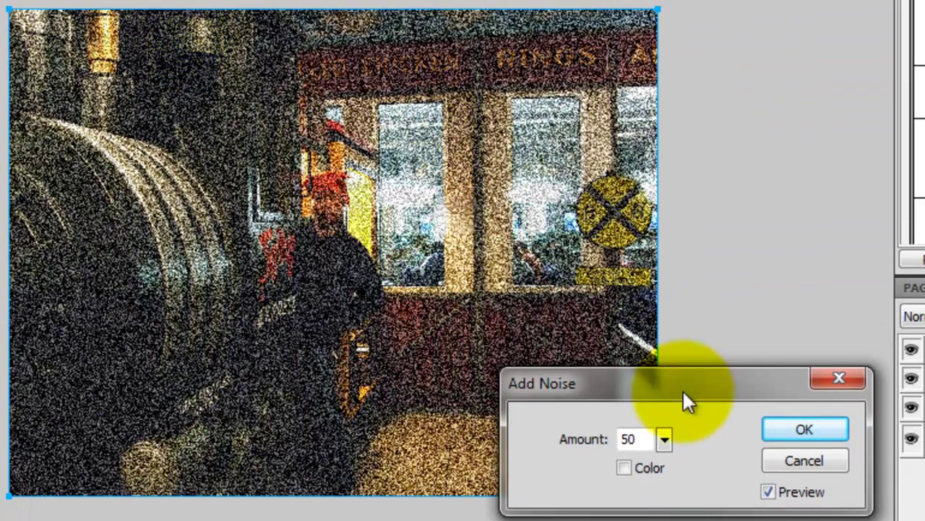
{"action": "left_click", "coordinate": [665, 441]}
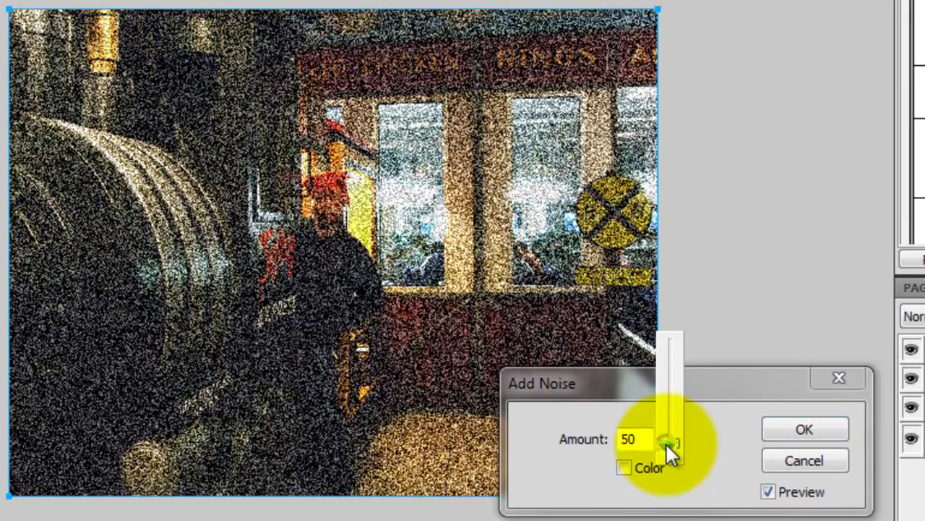
{"action": "left_click_drag", "start_coordinate": [667, 444], "coordinate": [670, 453]}
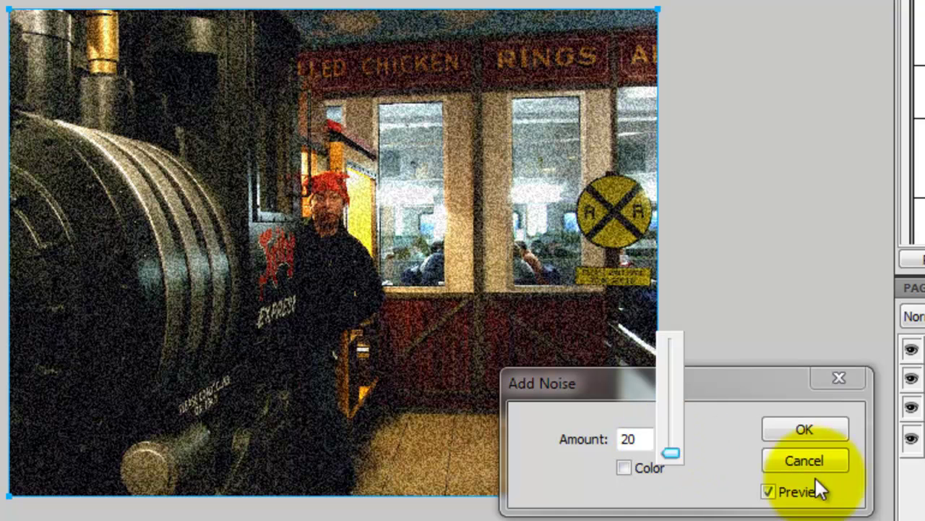
{"action": "left_click", "coordinate": [790, 461]}
{"action": "left_click", "coordinate": [789, 461]}
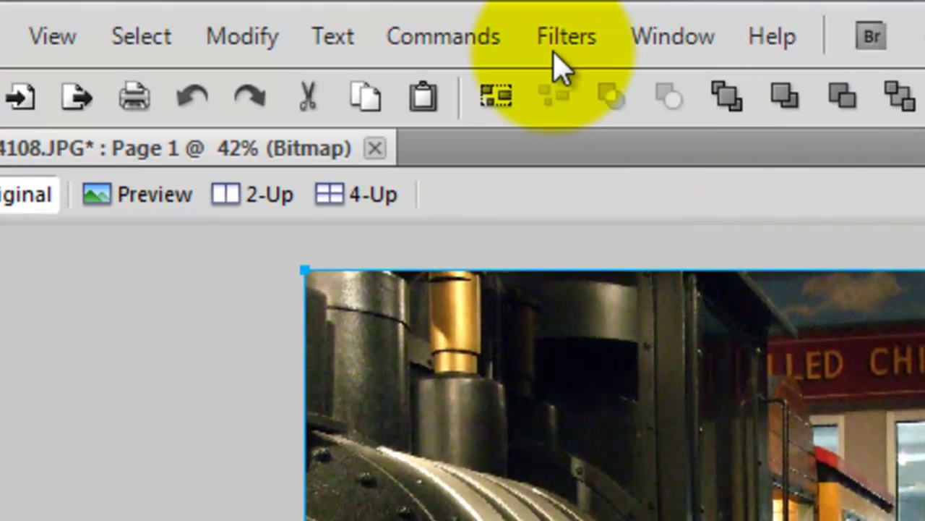
Apply the Blur More filter to the whole train photo.
{"action": "left_click", "coordinate": [558, 49]}
{"action": "mouse_move", "coordinate": [611, 179]}
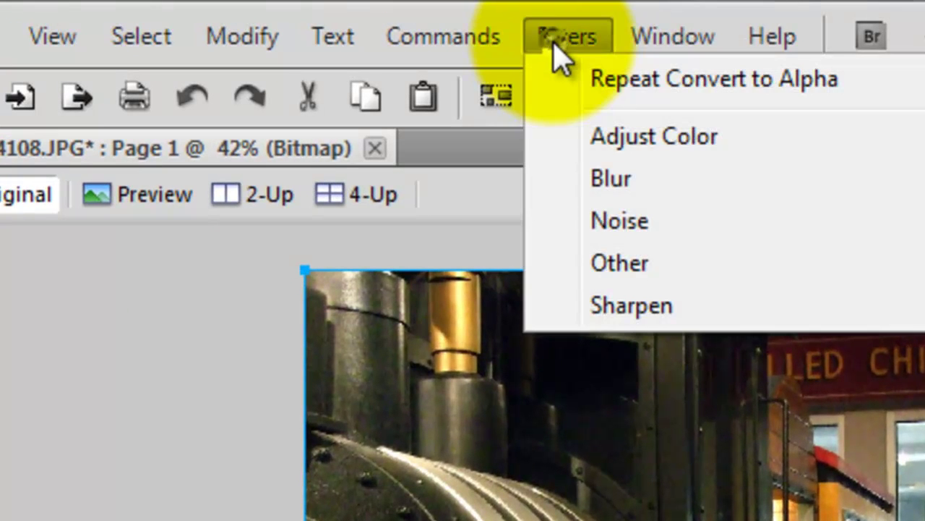
{"action": "left_click", "coordinate": [636, 177]}
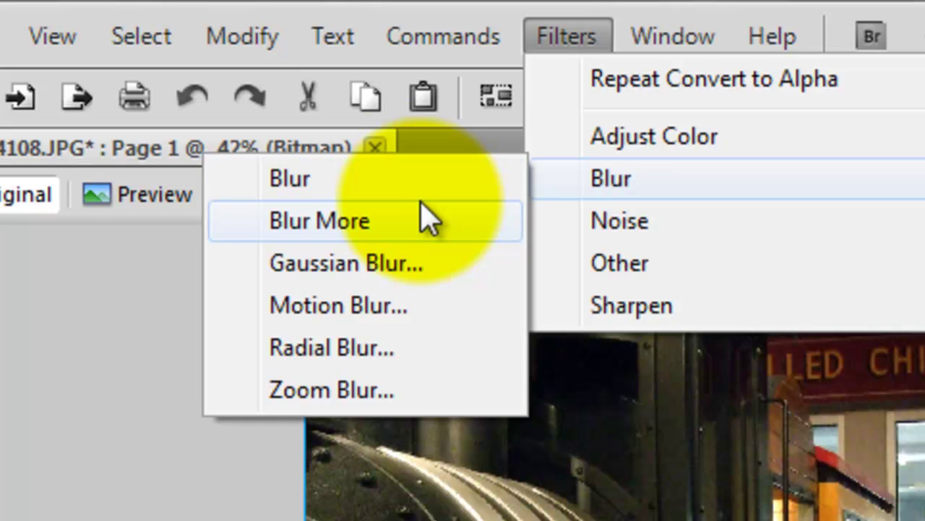
{"action": "left_click", "coordinate": [424, 217]}
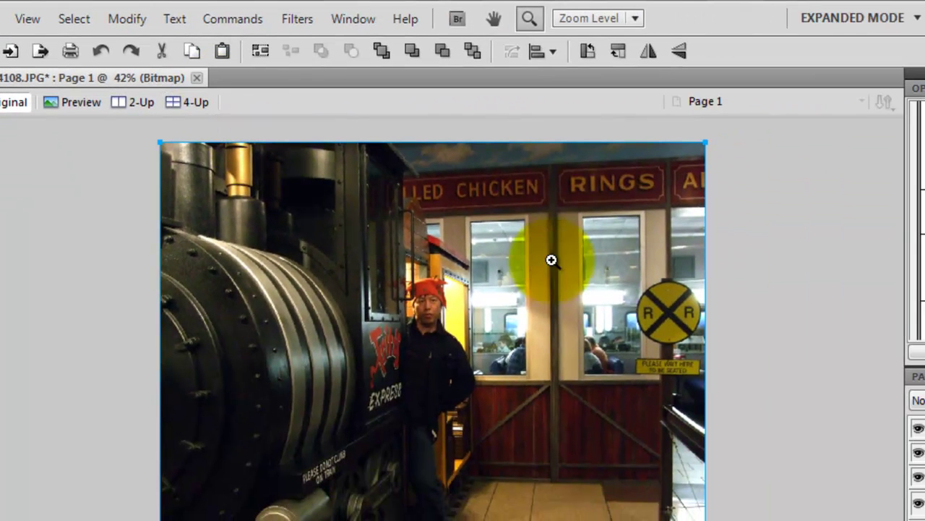
{"action": "left_click", "coordinate": [284, 24]}
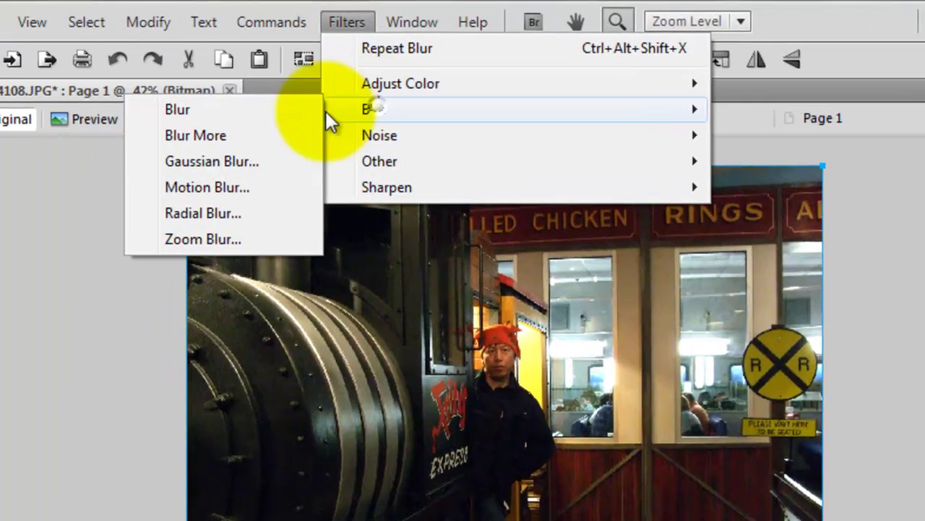
{"action": "mouse_move", "coordinate": [561, 164]}
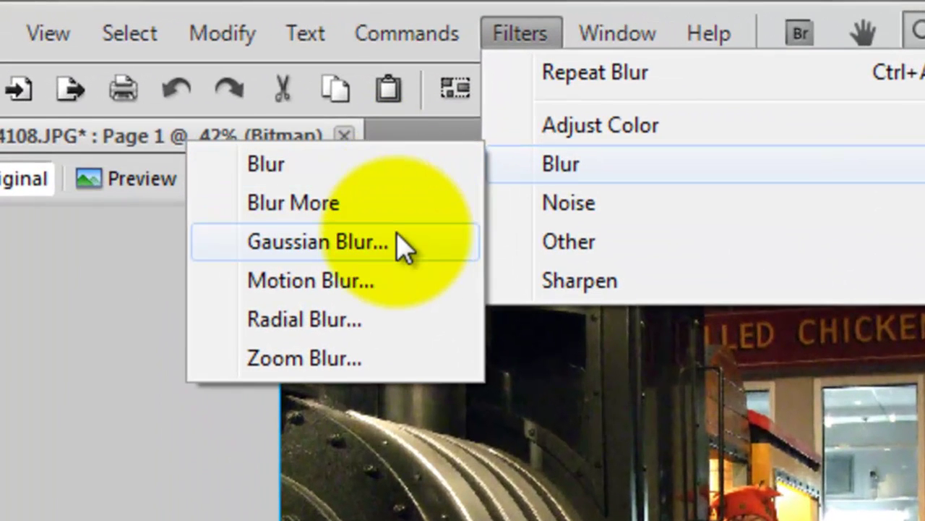
{"action": "left_click", "coordinate": [402, 245]}
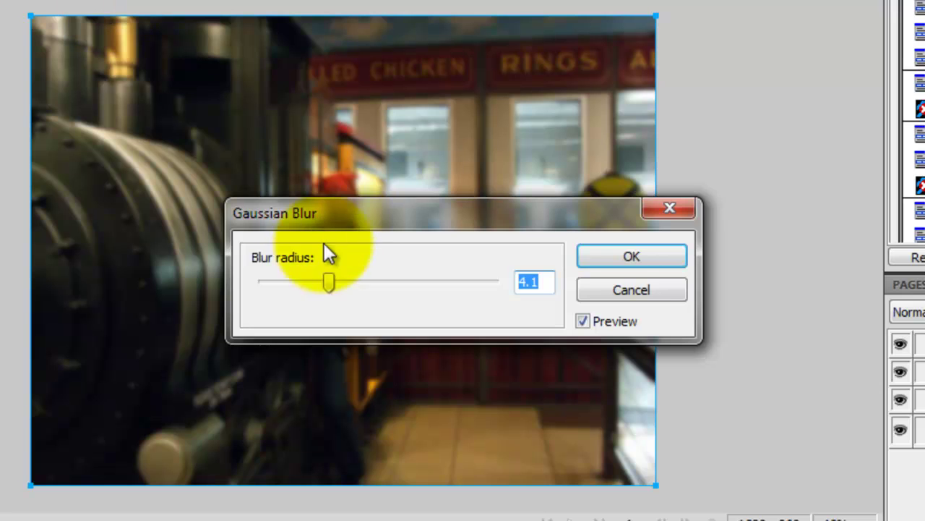
{"action": "left_click_drag", "start_coordinate": [399, 239], "coordinate": [537, 380]}
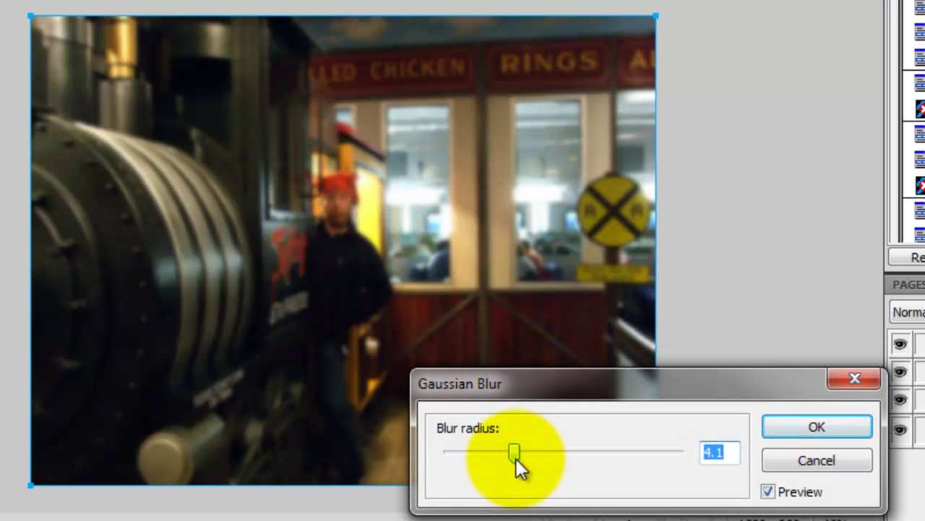
{"action": "left_click_drag", "start_coordinate": [514, 453], "coordinate": [468, 453]}
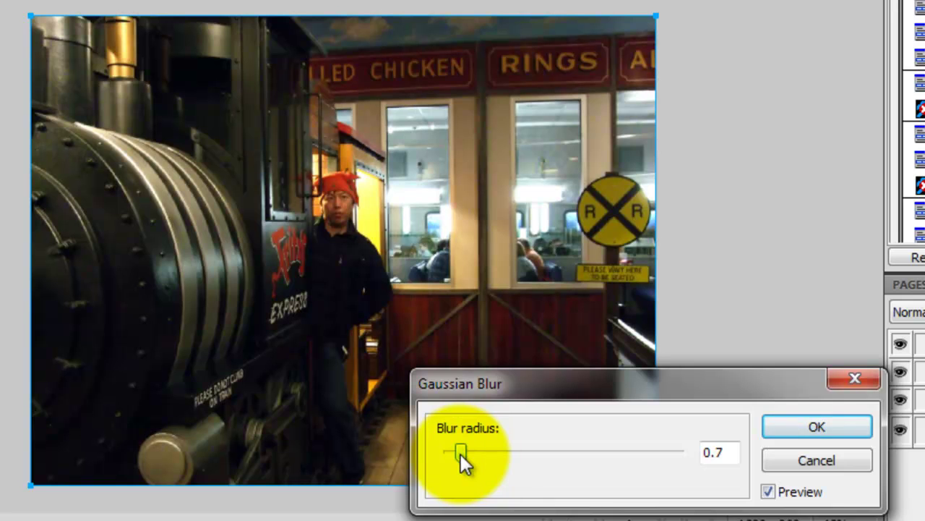
{"action": "left_click_drag", "start_coordinate": [468, 453], "coordinate": [489, 456]}
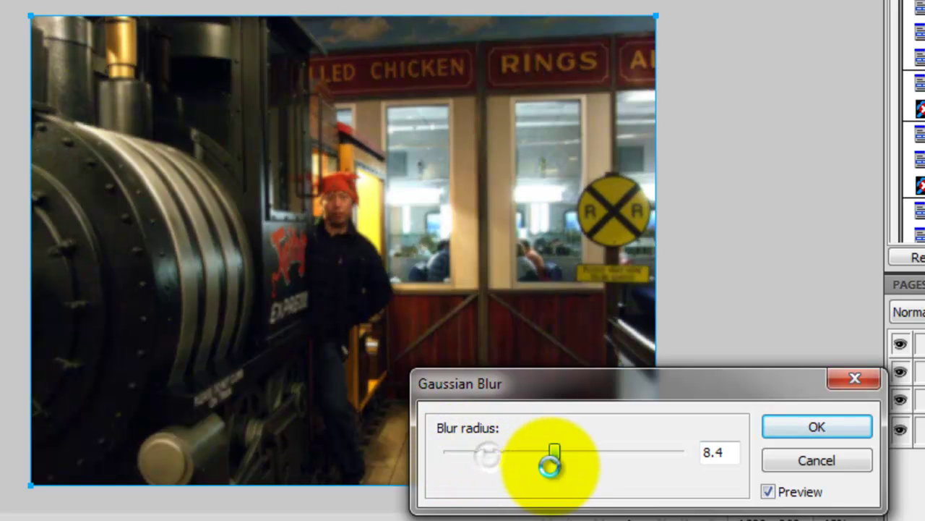
{"action": "left_click_drag", "start_coordinate": [551, 455], "coordinate": [461, 452]}
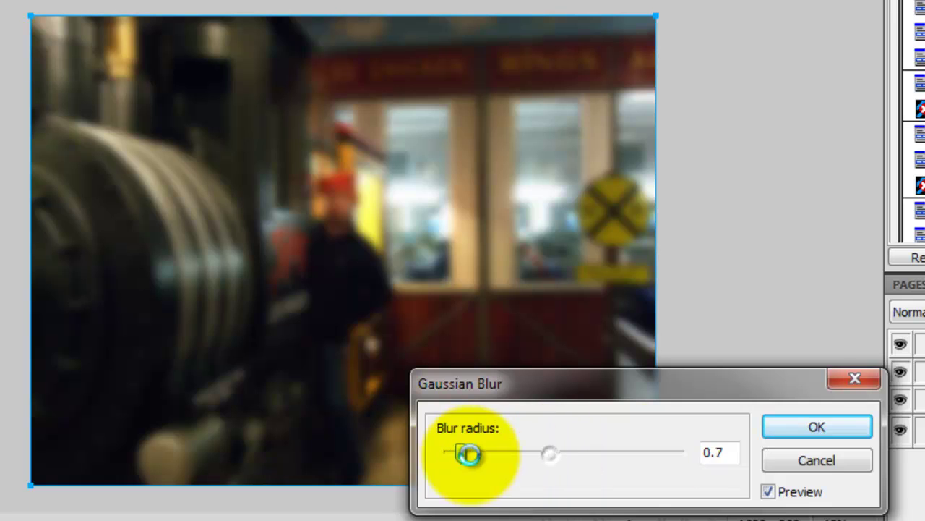
{"action": "left_click", "coordinate": [796, 460]}
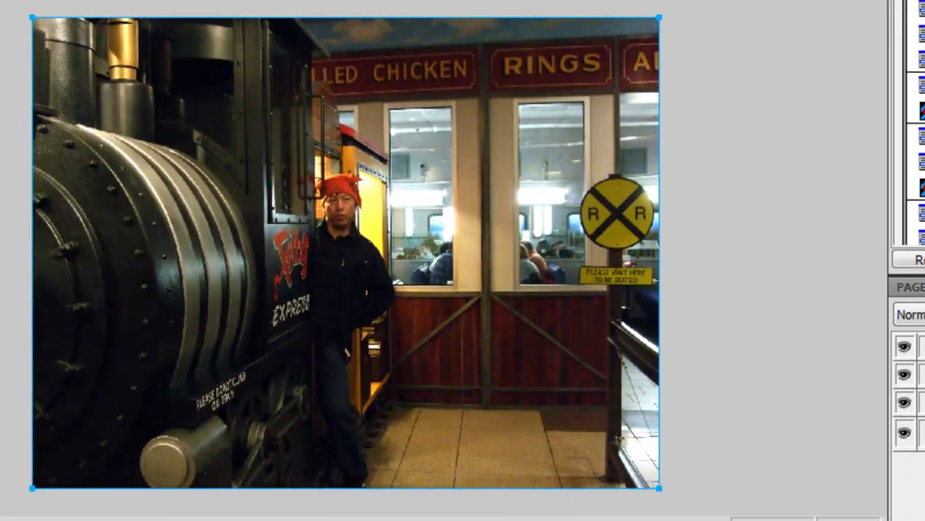
{"action": "mouse_move", "coordinate": [470, 239]}
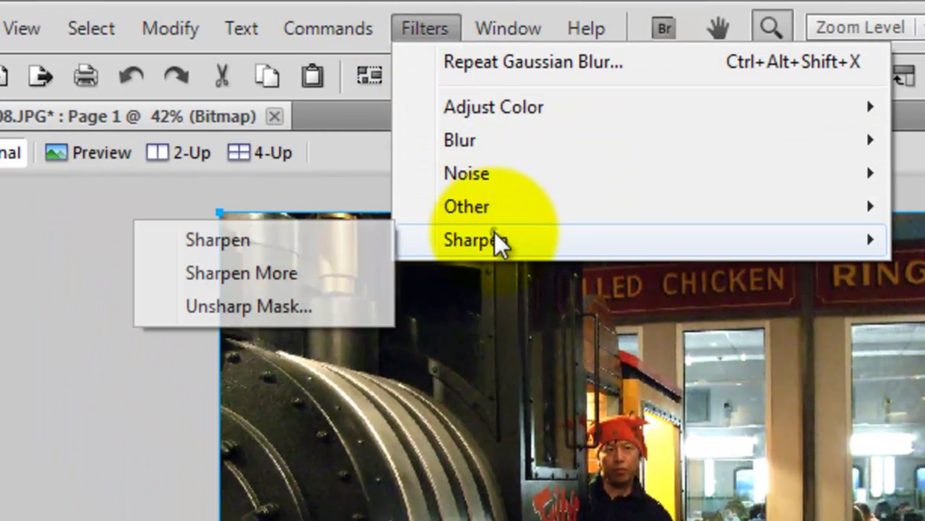
Sharpen the train photo with Sharpen, then Sharpen More, then Repeat Sharpen More.
{"action": "left_click", "coordinate": [331, 230]}
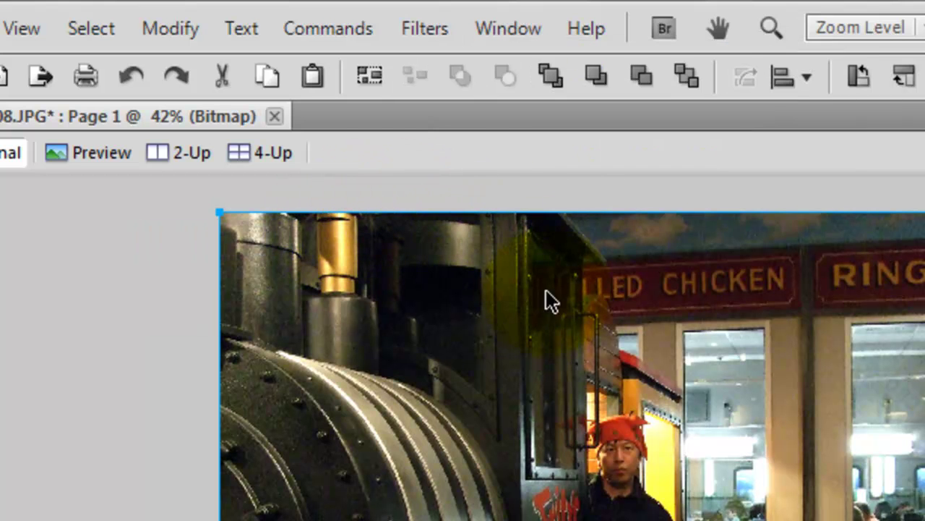
{"action": "left_click", "coordinate": [414, 33]}
{"action": "mouse_move", "coordinate": [475, 240]}
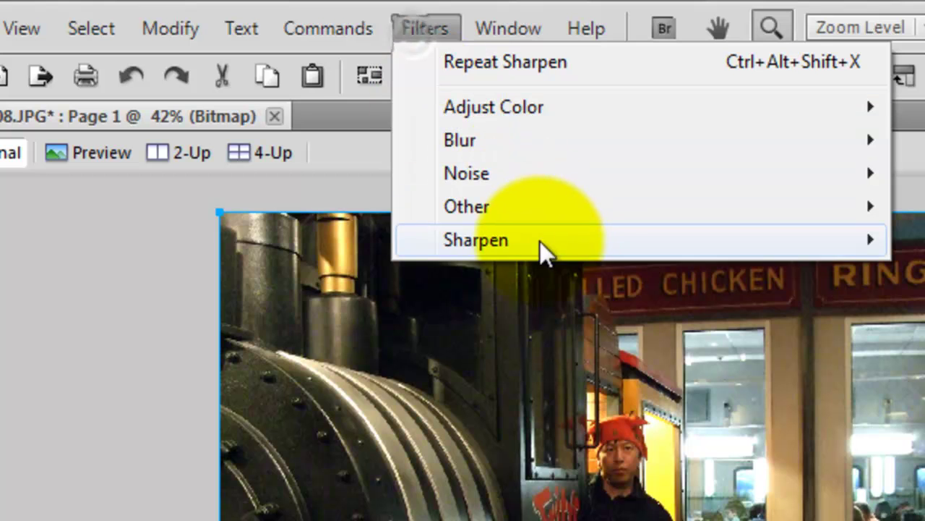
{"action": "left_click", "coordinate": [325, 273]}
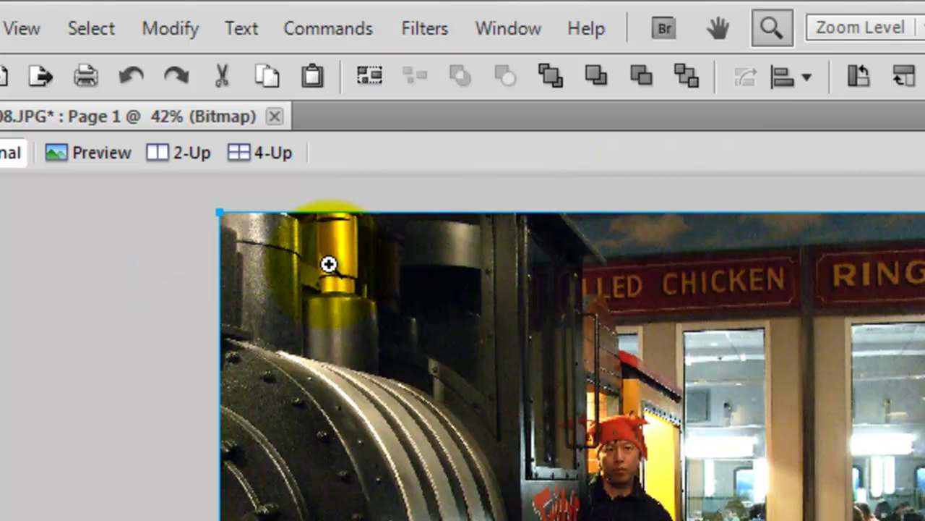
{"action": "left_click", "coordinate": [424, 31]}
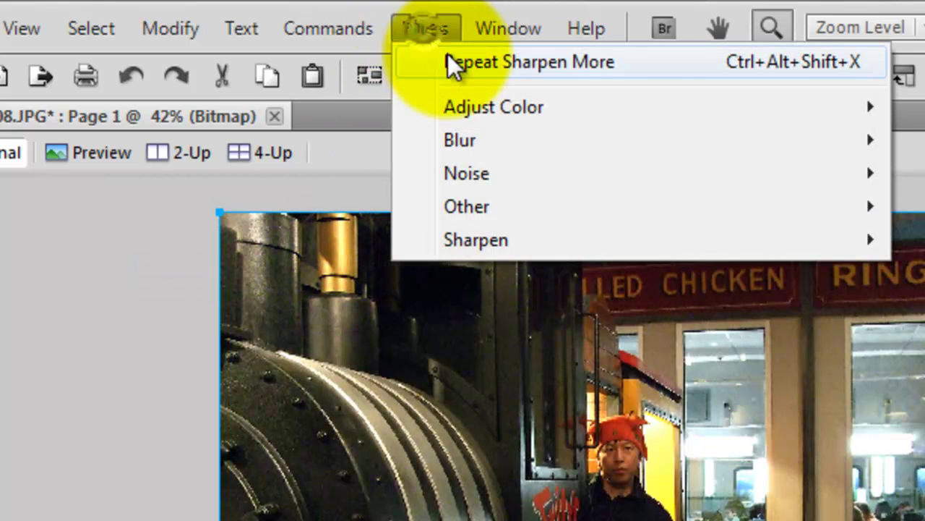
{"action": "left_click", "coordinate": [451, 60]}
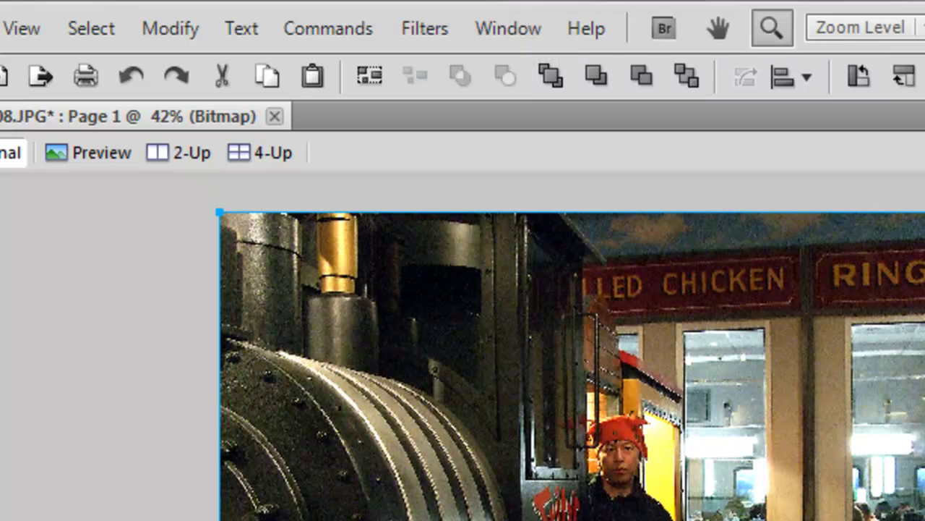